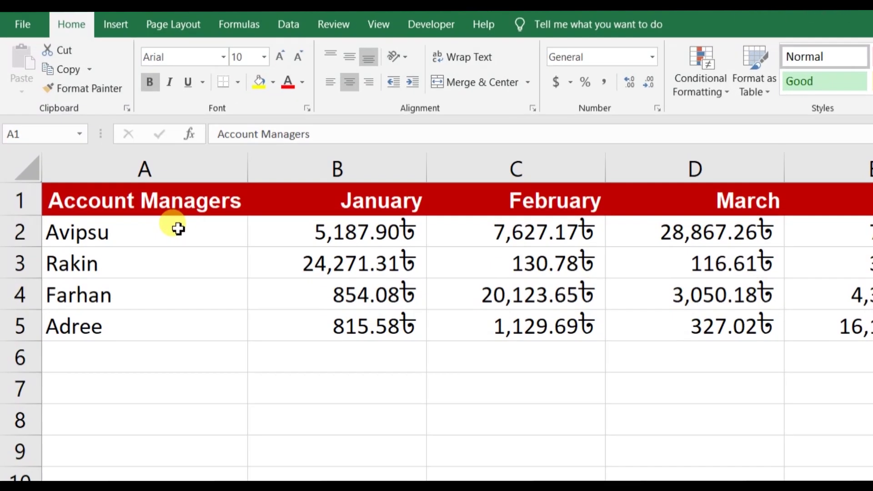
# - Move the first manager's name from A2 to A7 and back, then undo a fill-down through A5
pyautogui.click(178, 229)
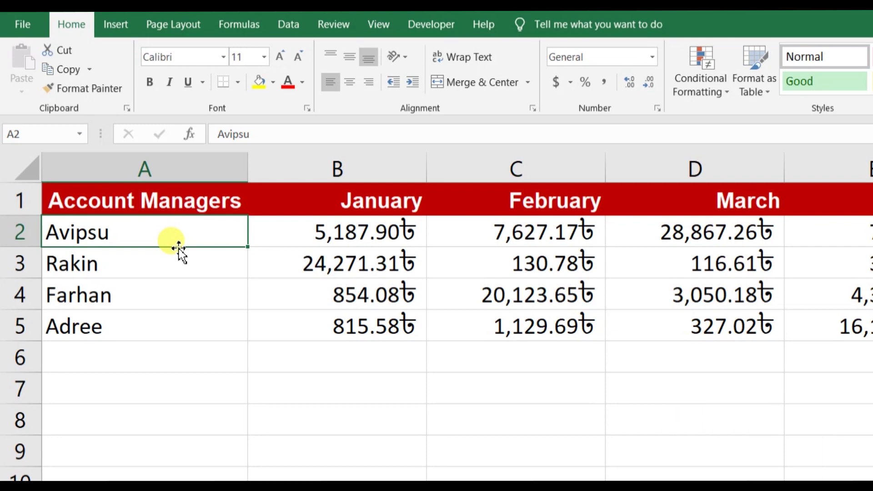
pyautogui.moveTo(179, 248); pyautogui.dragTo(160, 394)
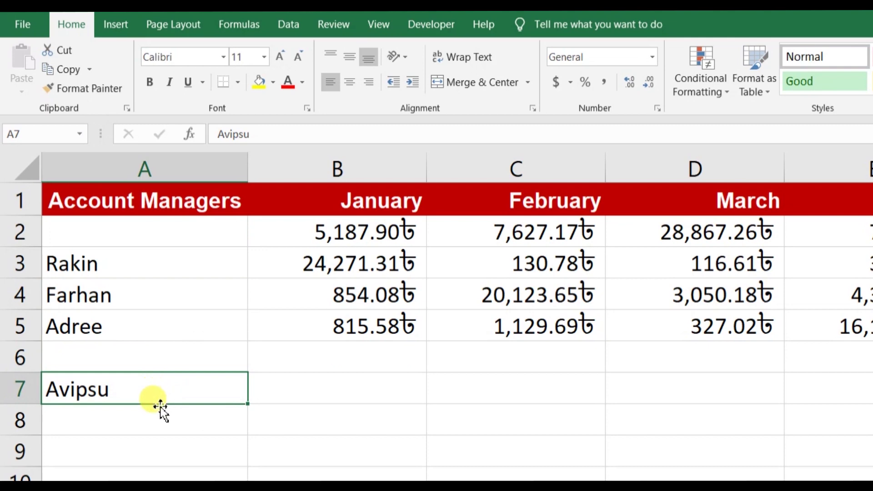
pyautogui.moveTo(160, 403); pyautogui.dragTo(186, 240)
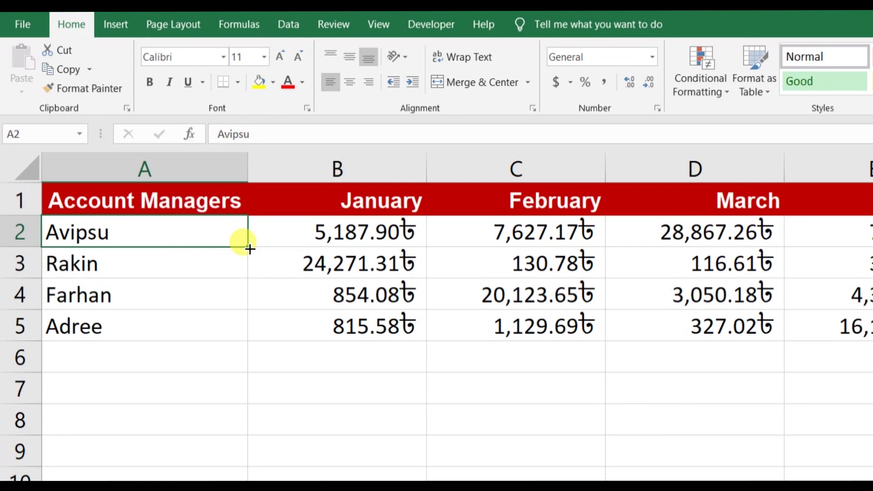
pyautogui.doubleClick(249, 248)
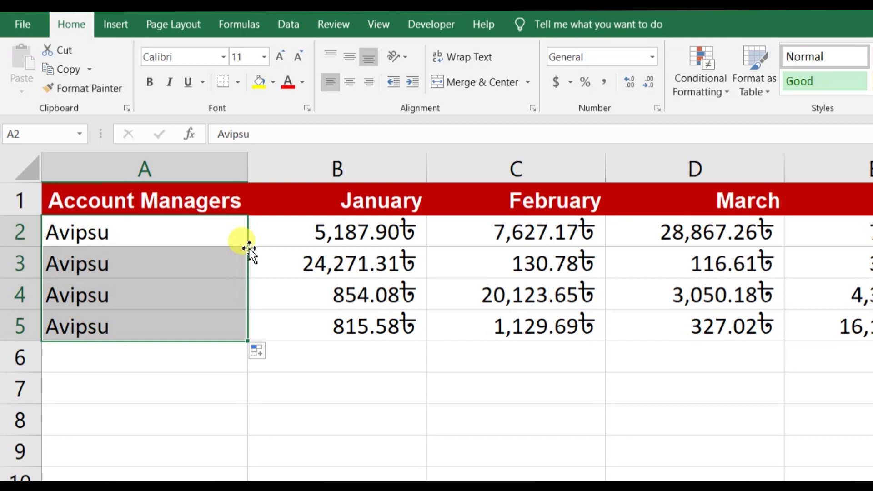
pyautogui.hotkey('ctrl', 'z')
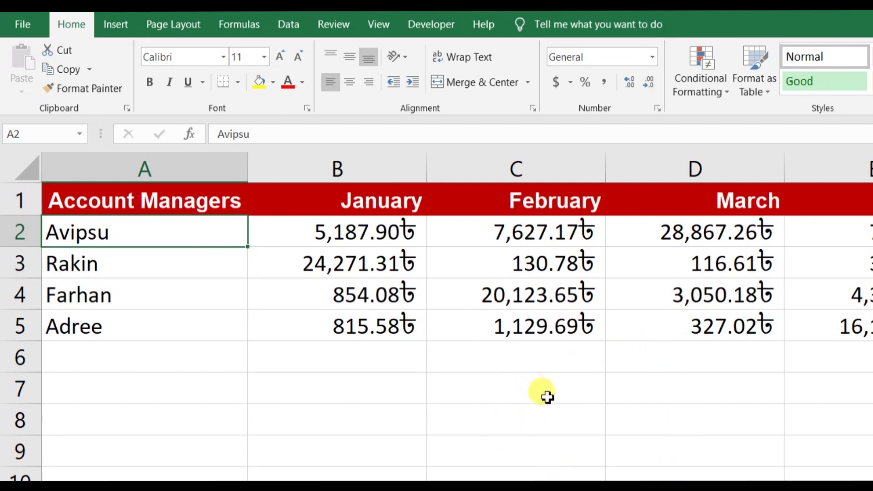
# - Select the single cells C8, A2, B2 and A3 in turn, ending back on A2
pyautogui.click(556, 420)
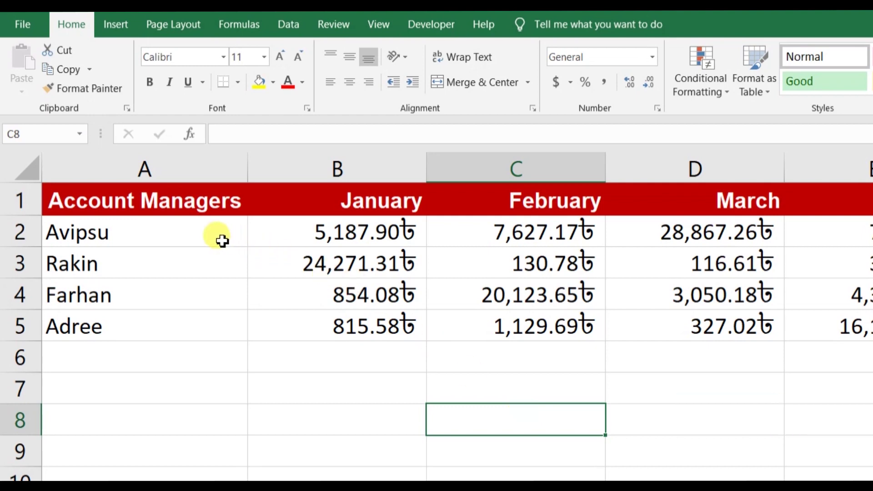
pyautogui.click(202, 233)
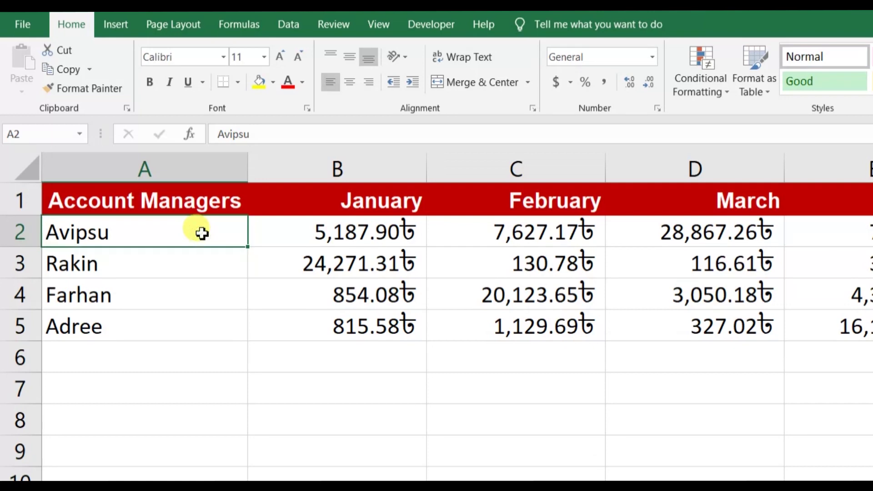
pyautogui.click(291, 229)
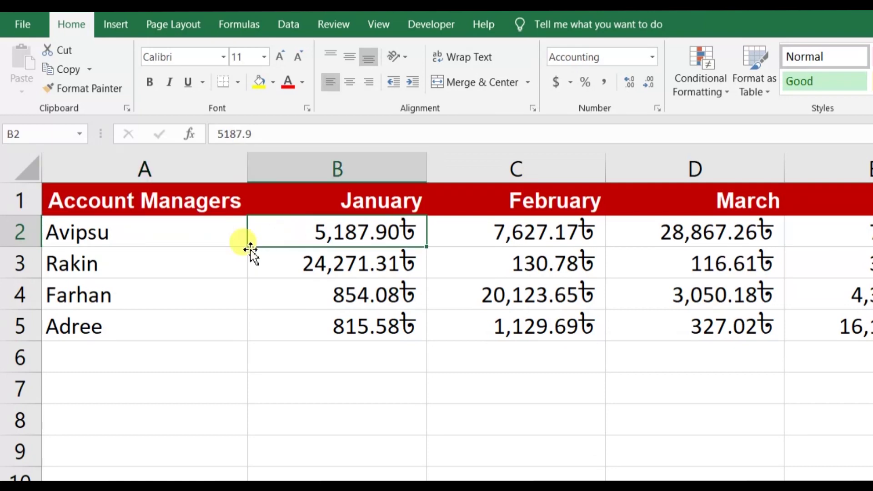
pyautogui.click(221, 259)
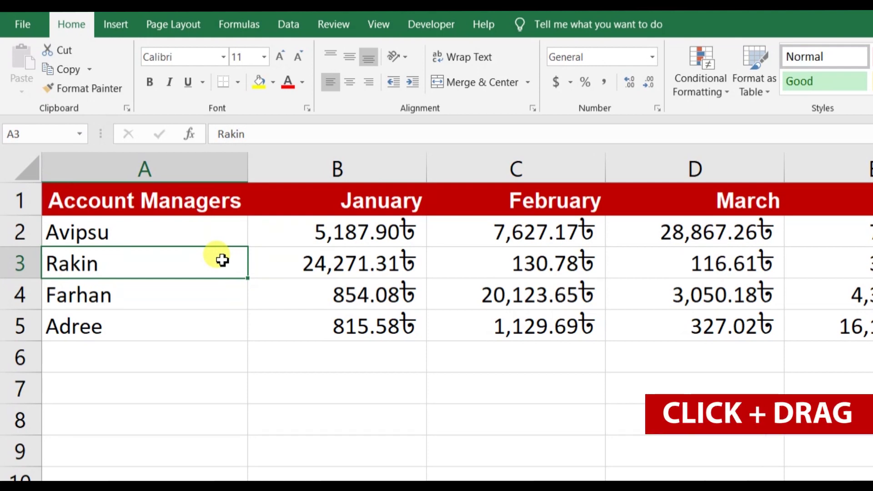
pyautogui.click(188, 232)
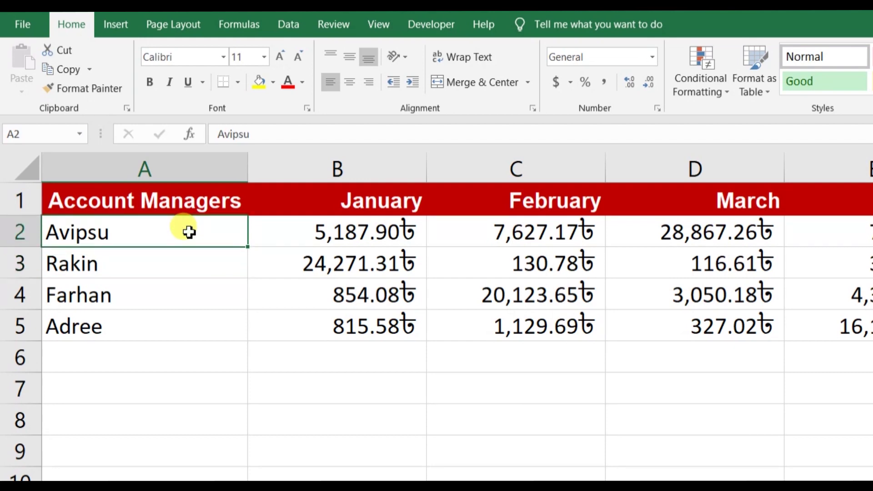
# - Select block A2:C5, cell C5, column B, row 3, cell A2, then the whole table A1:E5
pyautogui.moveTo(188, 232)
pyautogui.mouseDown()
pyautogui.moveTo(283, 241)
pyautogui.moveTo(531, 314)
pyautogui.mouseUp()
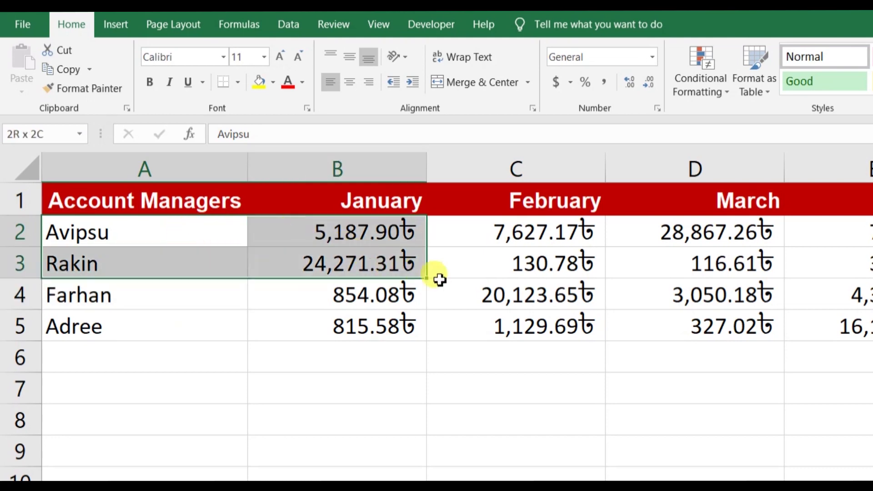
pyautogui.moveTo(530, 315); pyautogui.dragTo(531, 323)
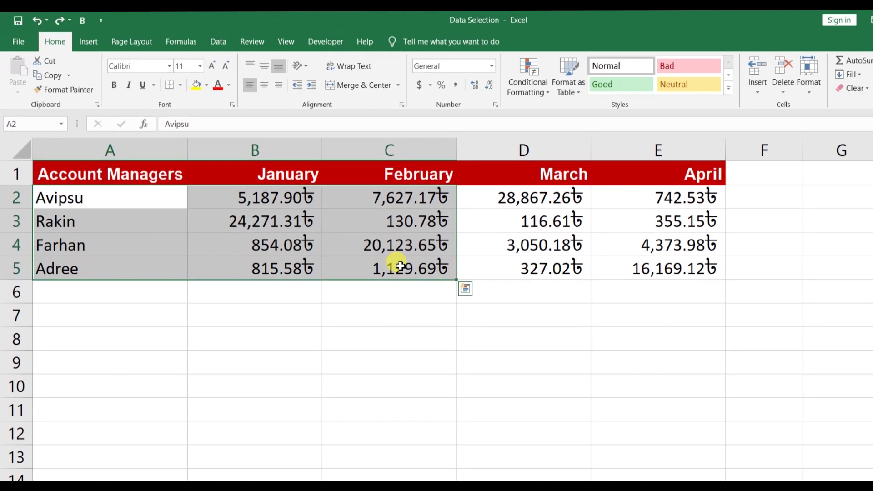
pyautogui.click(400, 266)
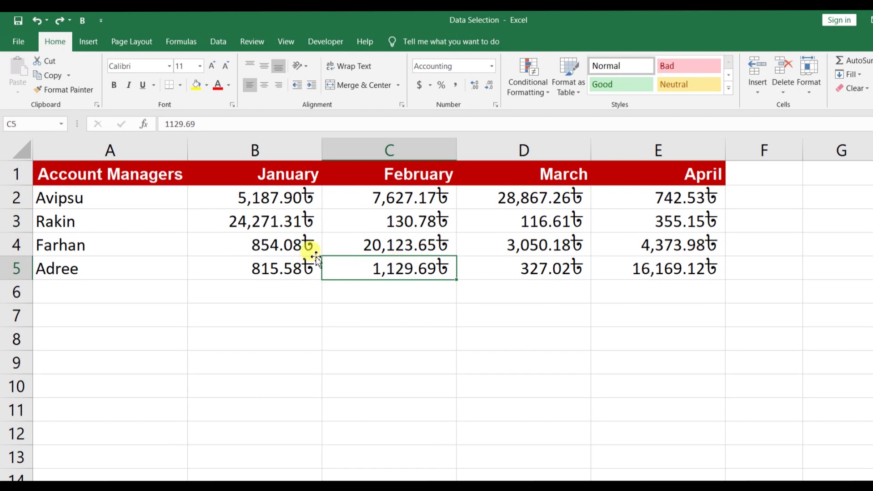
pyautogui.click(229, 156)
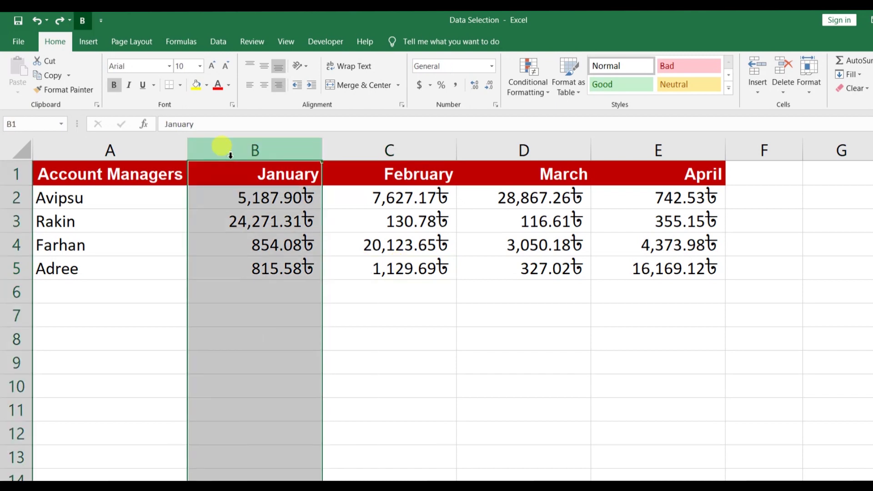
pyautogui.click(18, 222)
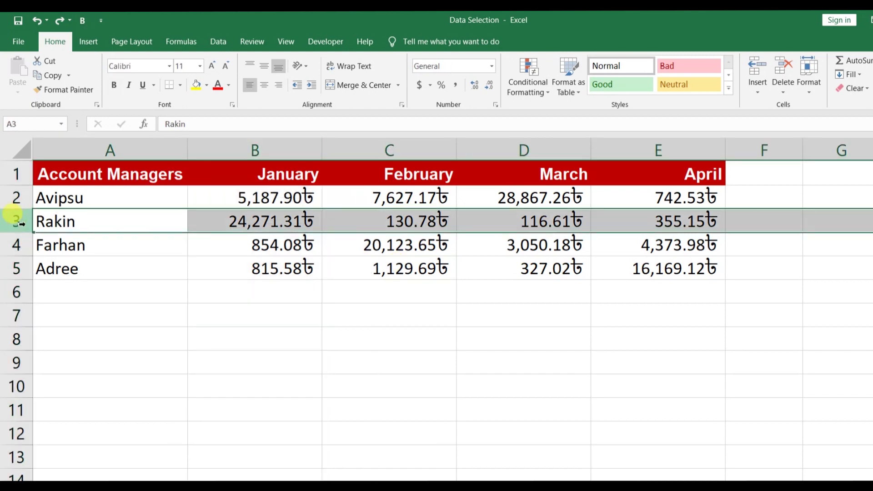
pyautogui.click(94, 202)
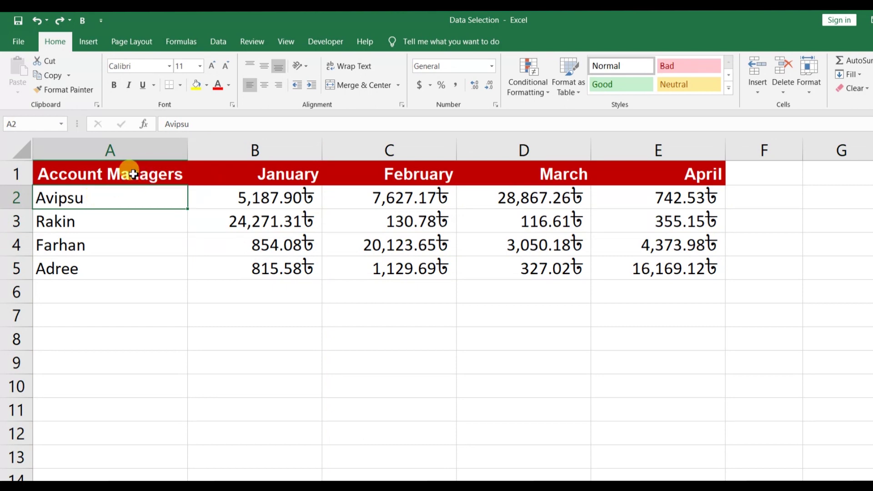
pyautogui.moveTo(133, 174); pyautogui.dragTo(314, 240)
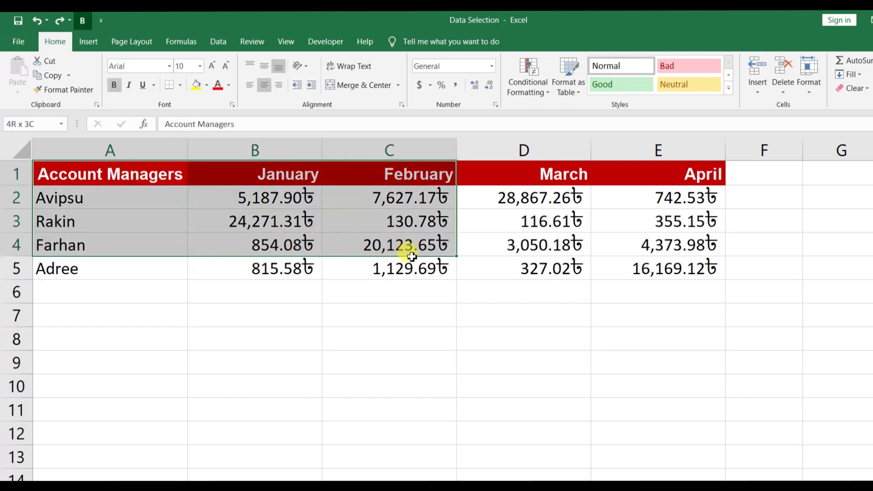
pyautogui.moveTo(314, 240); pyautogui.dragTo(654, 270)
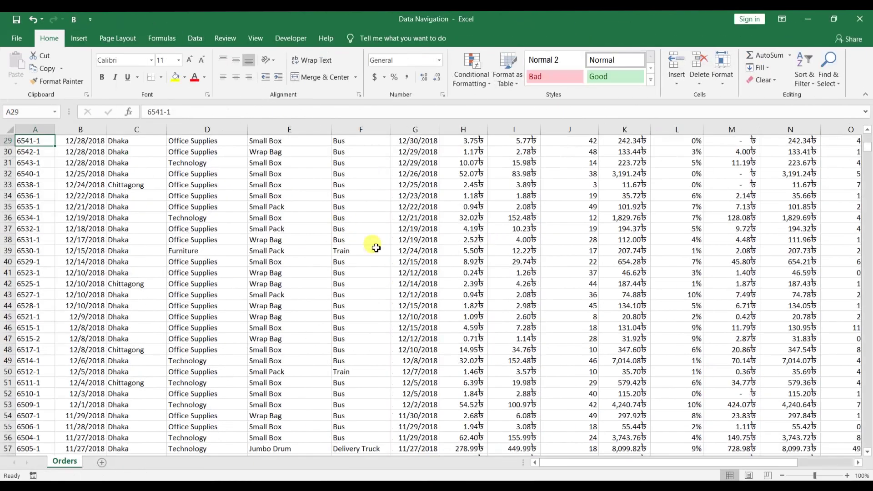
# - Page three screens down the Orders list to around row 203
pyautogui.press('pagedown')
pyautogui.press('pagedown')
pyautogui.press('pagedown')
pyautogui.press('pagedown')
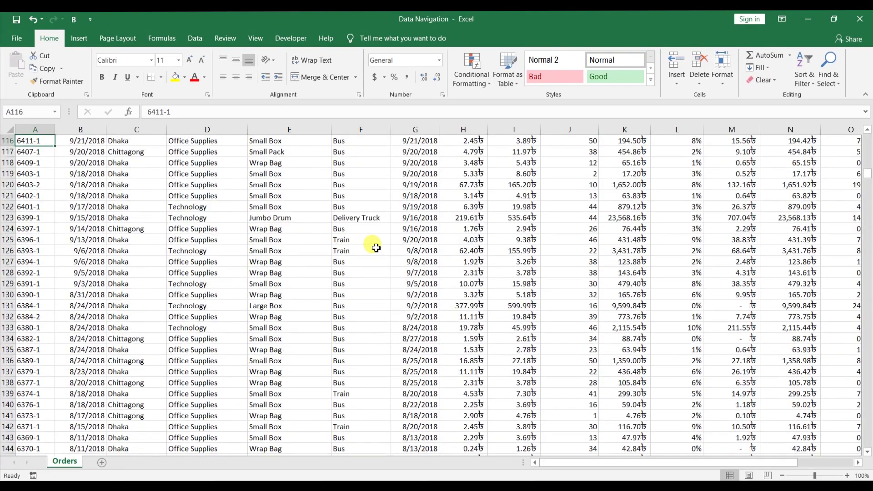
pyautogui.press('pagedown')
pyautogui.press('pagedown')
pyautogui.press('pagedown')
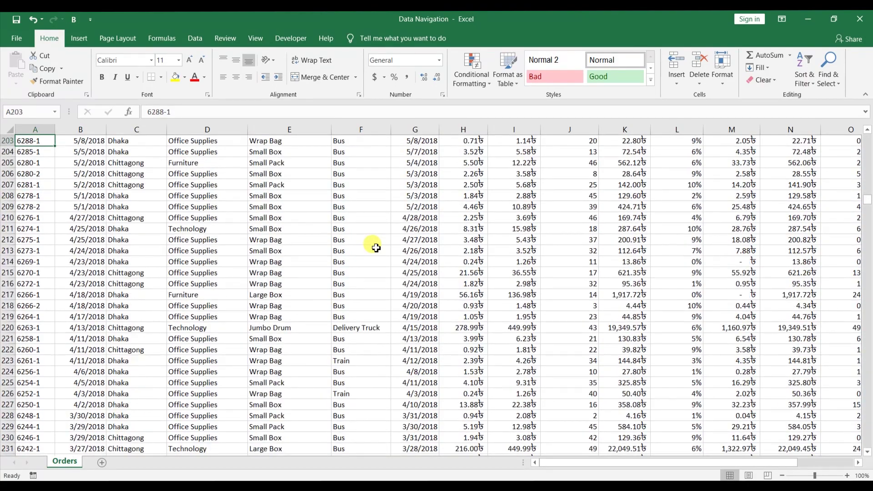
pyautogui.press('pagedown')
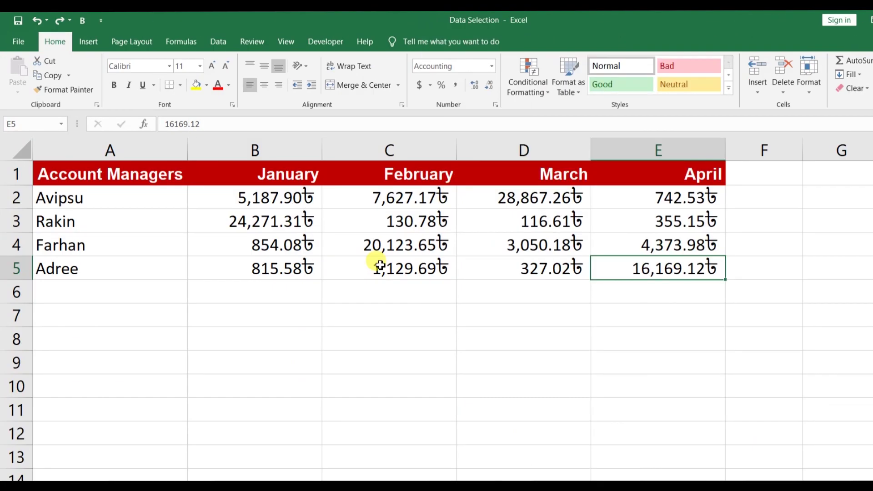
# - Select A1 through E5 with a Shift-click on the opposite corner, then clear back to E5
pyautogui.click(169, 174)
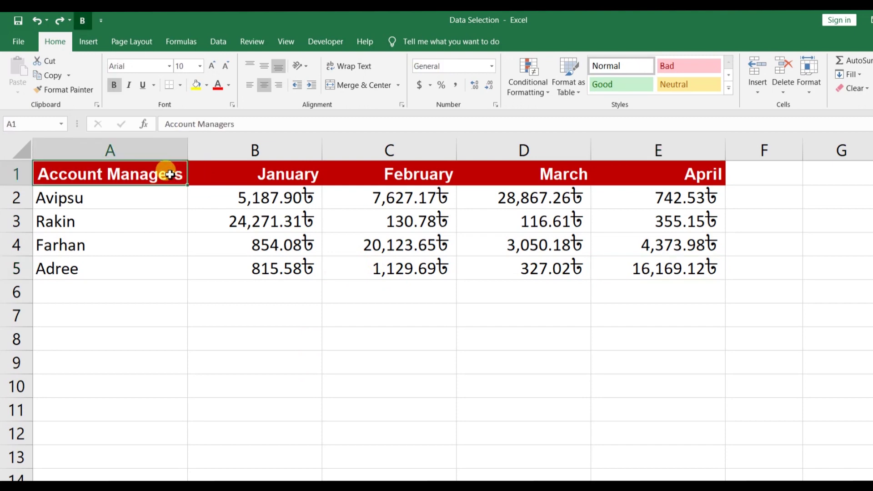
pyautogui.keyDown('shift'); pyautogui.click(658, 267); pyautogui.keyUp('shift')
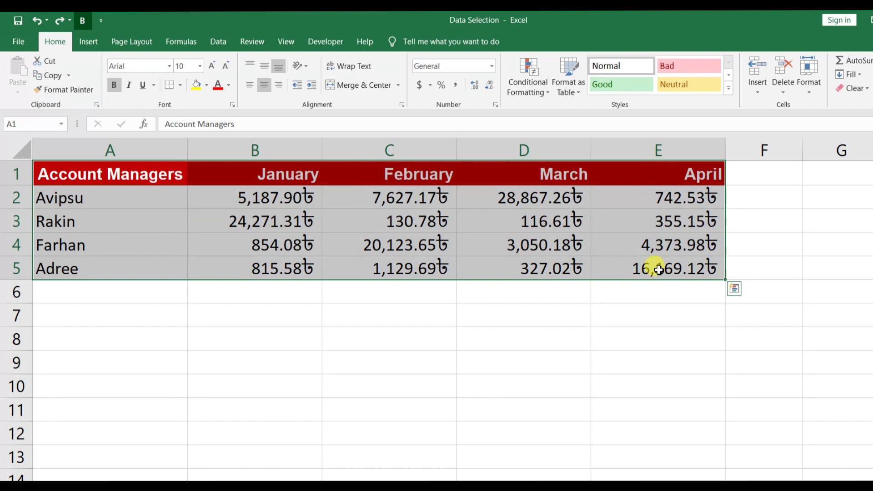
pyautogui.click(658, 269)
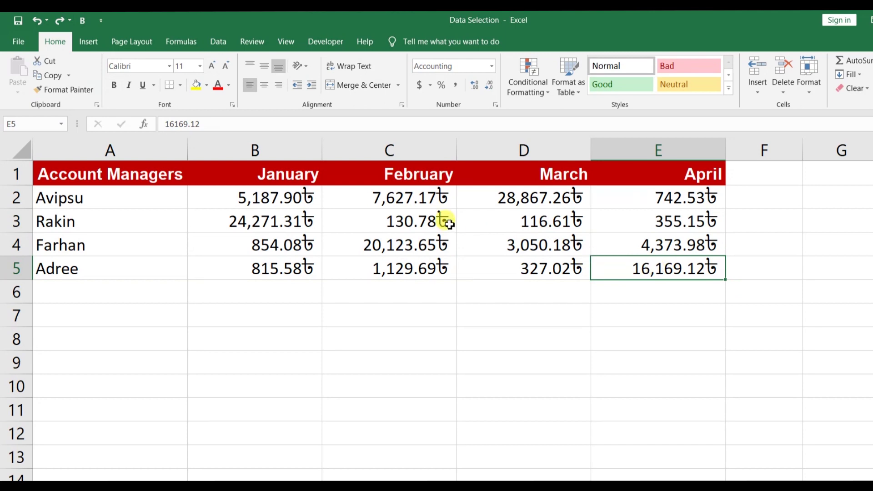
# - From C3, select the current region A1:E5 with Ctrl+A, then return to cell A2
pyautogui.click(414, 223)
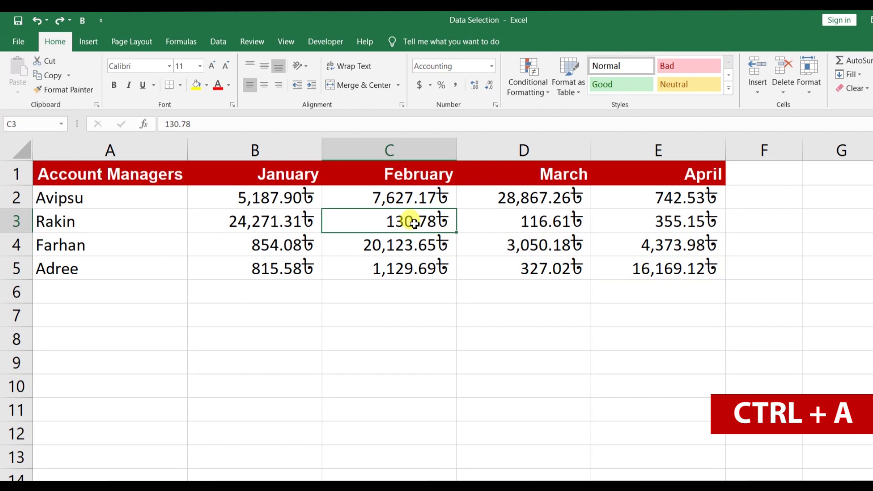
pyautogui.hotkey('ctrl', 'a')
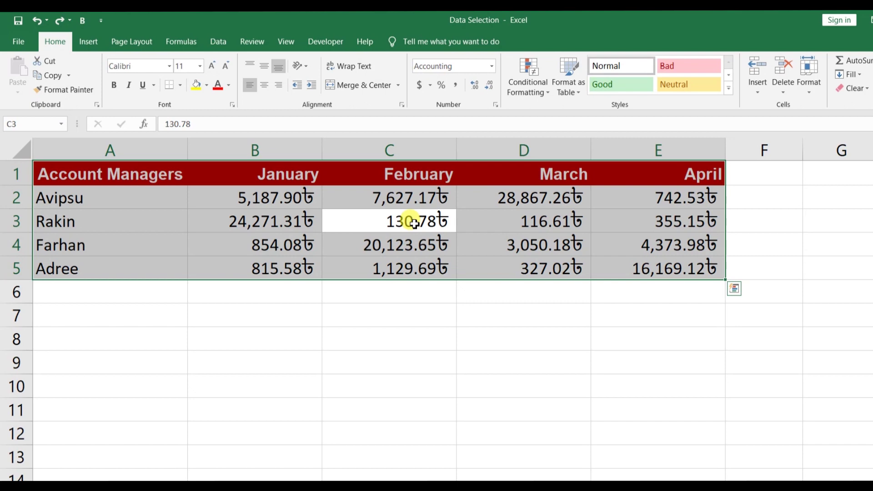
pyautogui.click(131, 202)
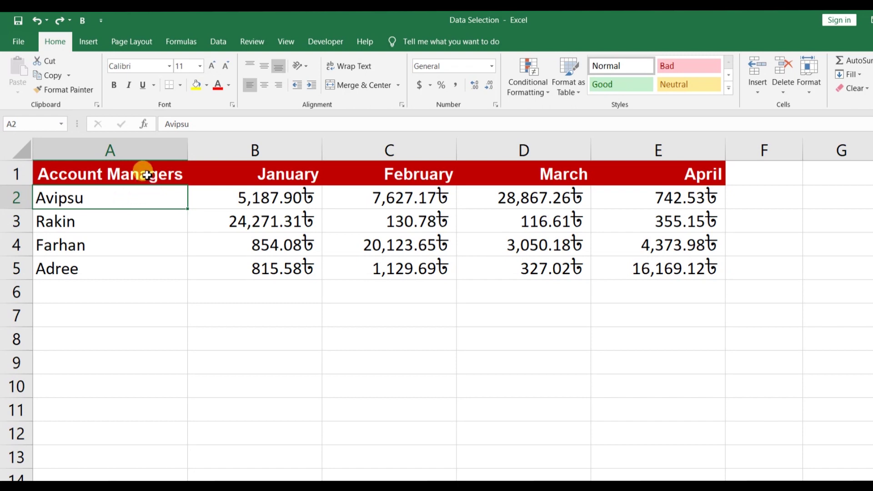
# - Select column A, then column C, then A1:A5 together with C1:C5, ending on A1
pyautogui.click(135, 150)
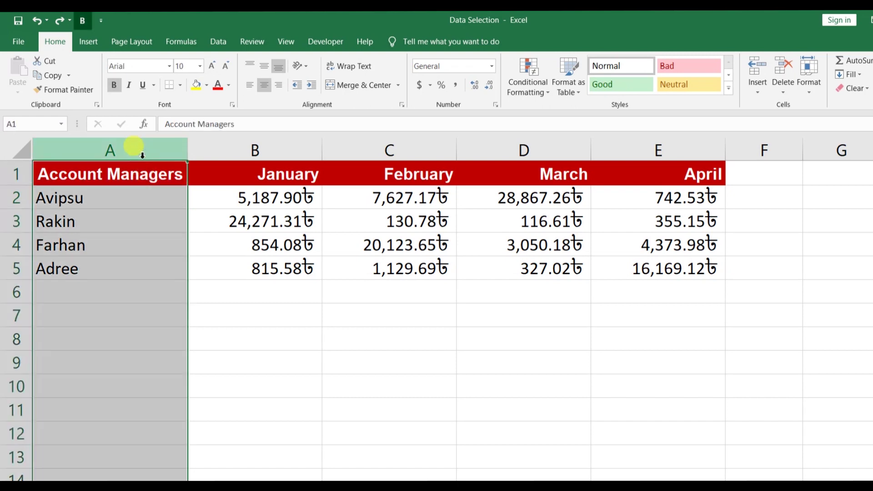
pyautogui.click(400, 151)
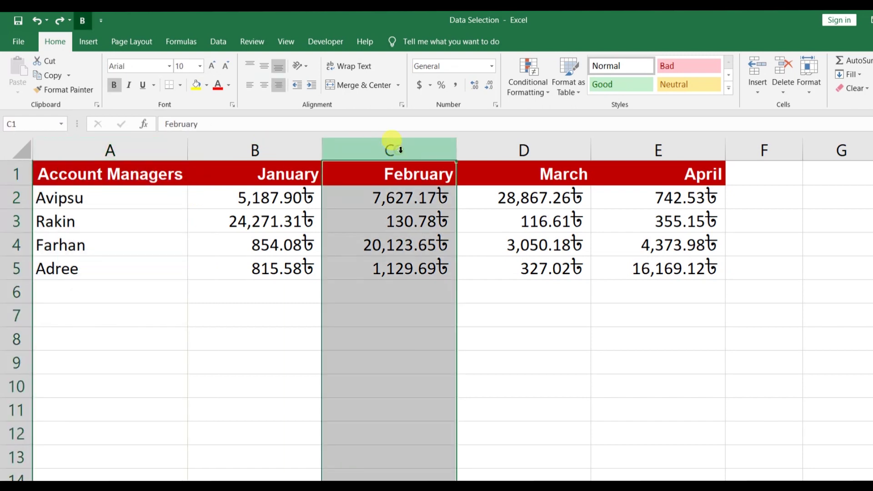
pyautogui.click(143, 172)
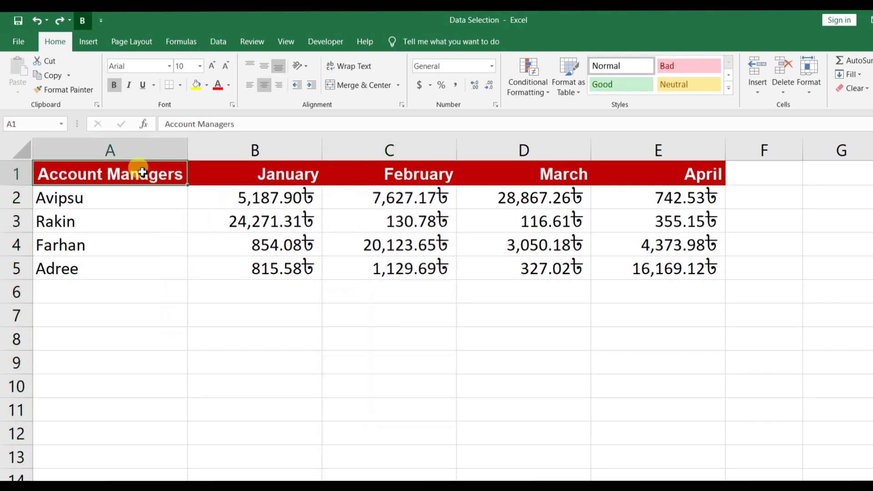
pyautogui.moveTo(143, 172); pyautogui.dragTo(137, 270)
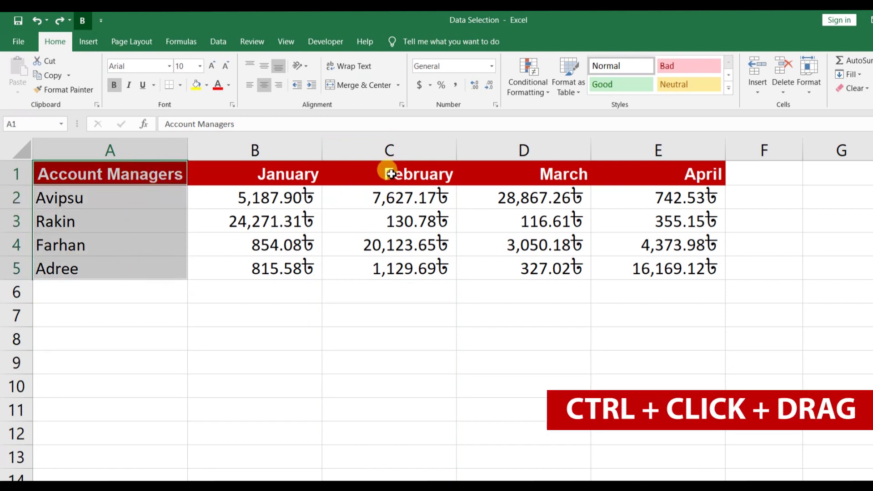
pyautogui.keyDown('ctrl'); pyautogui.moveTo(384, 173); pyautogui.dragTo(396, 270); pyautogui.keyUp('ctrl')
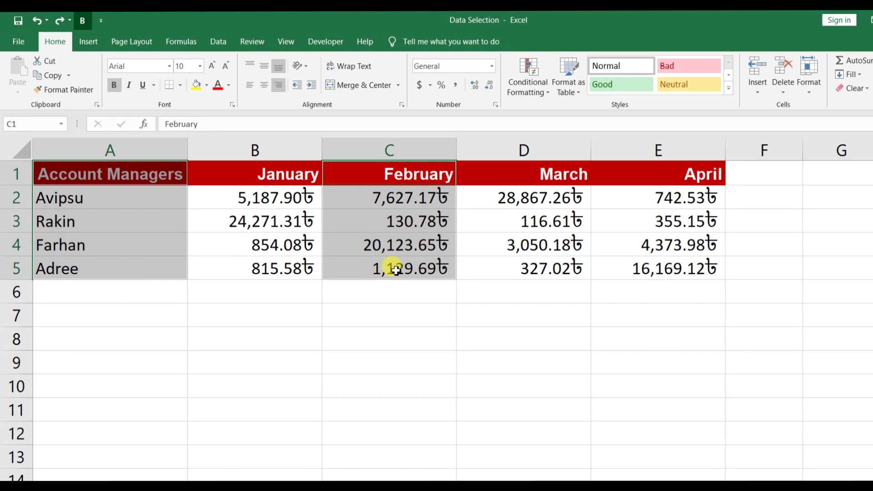
pyautogui.click(152, 174)
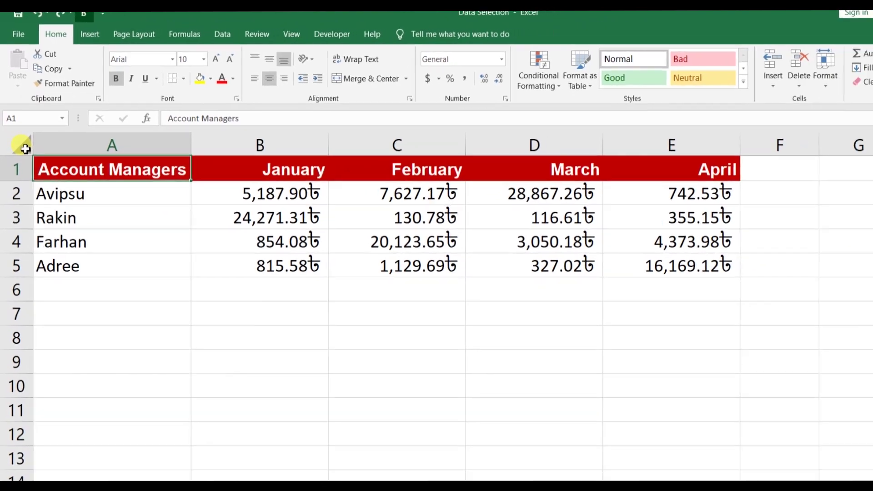
# - Select every cell on the Sales Summary sheet and zoom out six steps
pyautogui.click(22, 138)
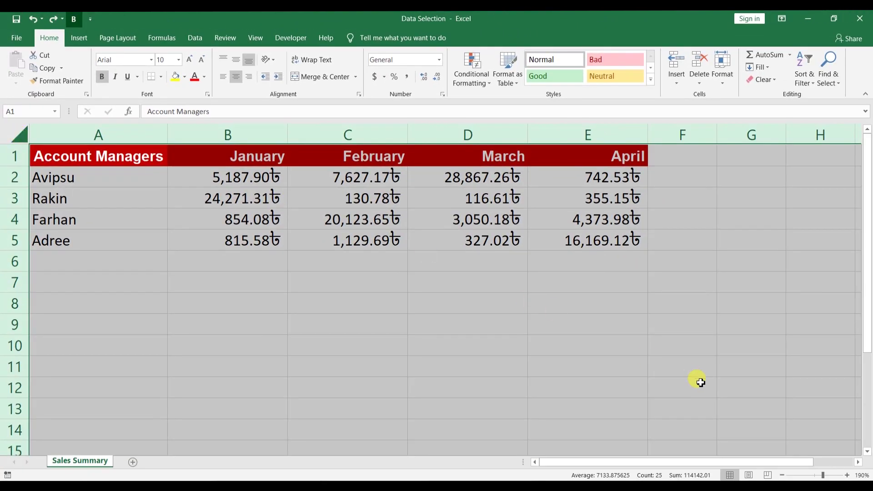
pyautogui.click(783, 476)
pyautogui.click(783, 475)
pyautogui.click(783, 475)
pyautogui.click(783, 475)
pyautogui.click(783, 475)
pyautogui.click(783, 475)
pyautogui.click(783, 475)
pyautogui.click(784, 476)
pyautogui.click(783, 475)
pyautogui.click(784, 475)
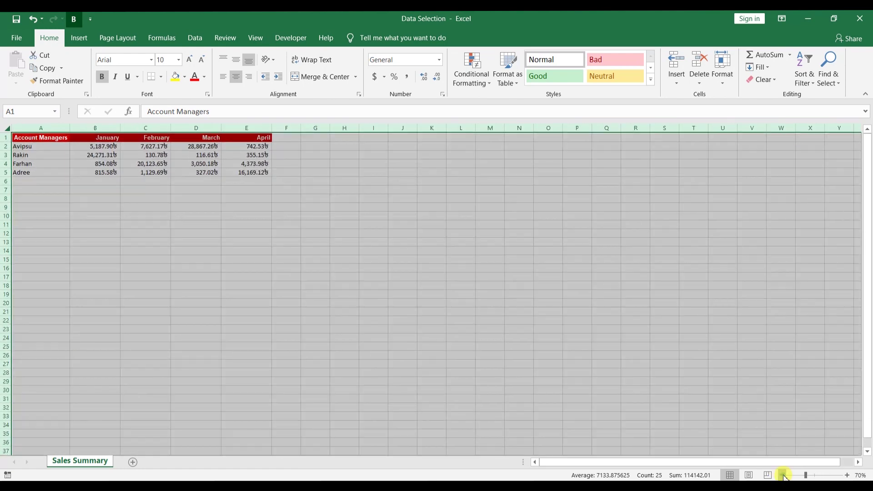